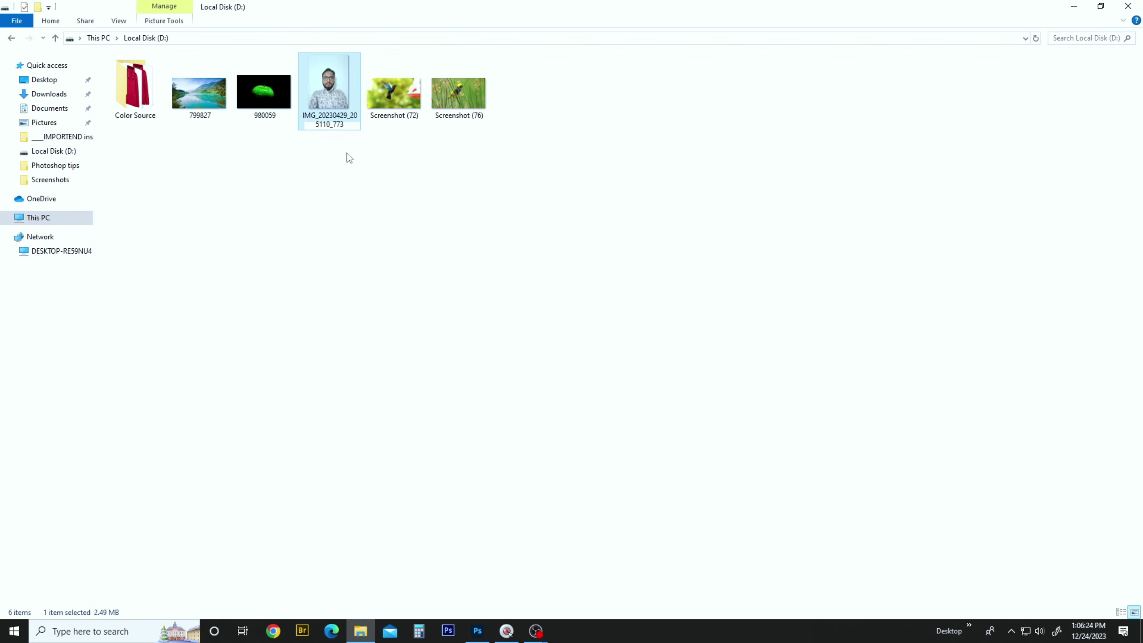
Place IMG_20230429_205110_773 from Local Disk (D:) onto the blank Photoshop canvas and convert its layer to a Smart Object
{"action": "left_click_drag", "start_coordinate": [328, 90], "coordinate": [529, 445]}
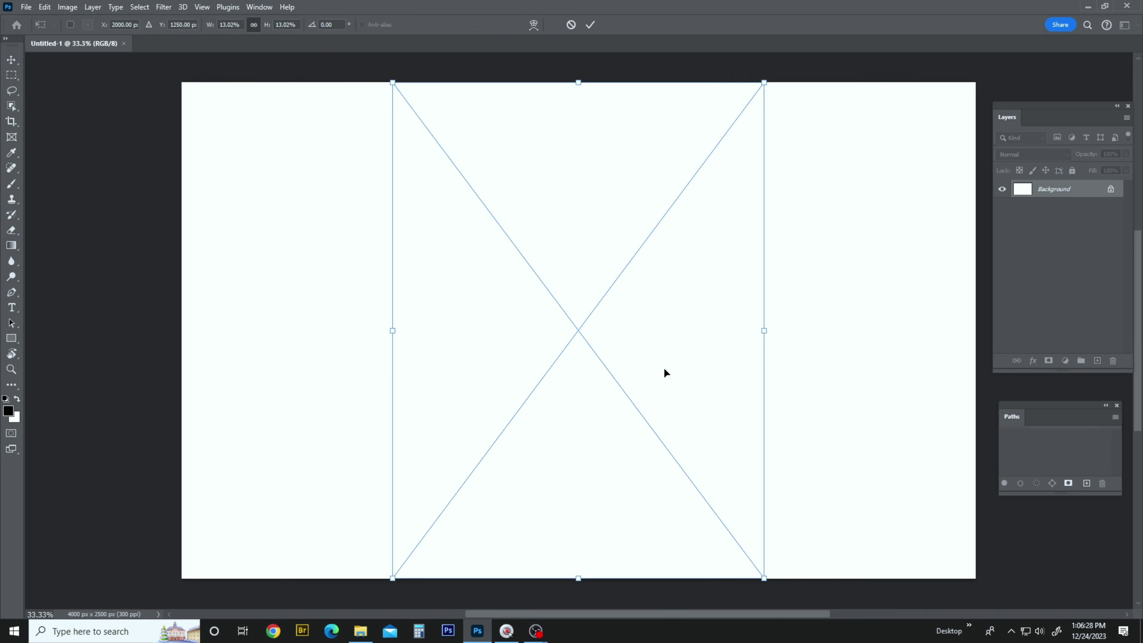
{"action": "key", "text": "ctrl+minus"}
{"action": "key", "text": "Return"}
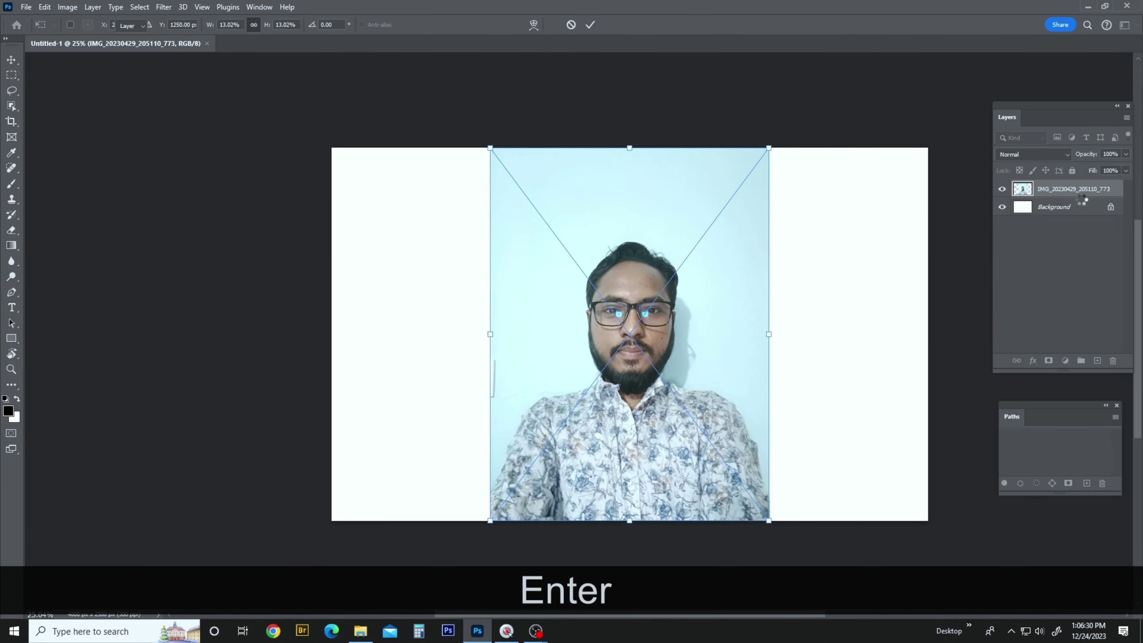
{"action": "right_click", "coordinate": [1060, 193]}
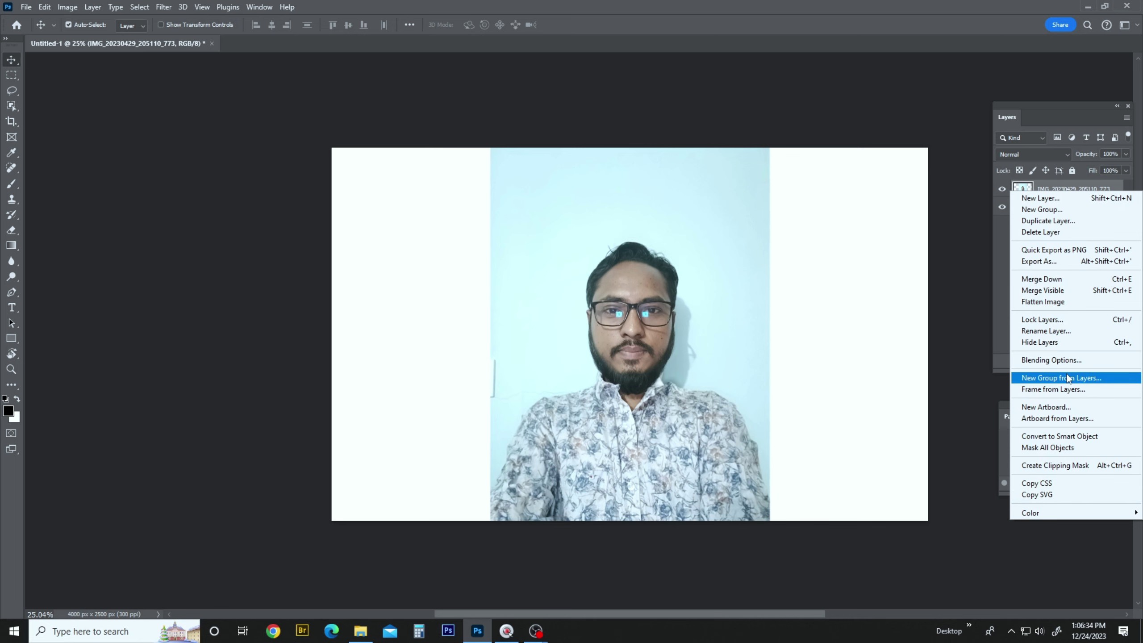
{"action": "left_click", "coordinate": [1070, 437]}
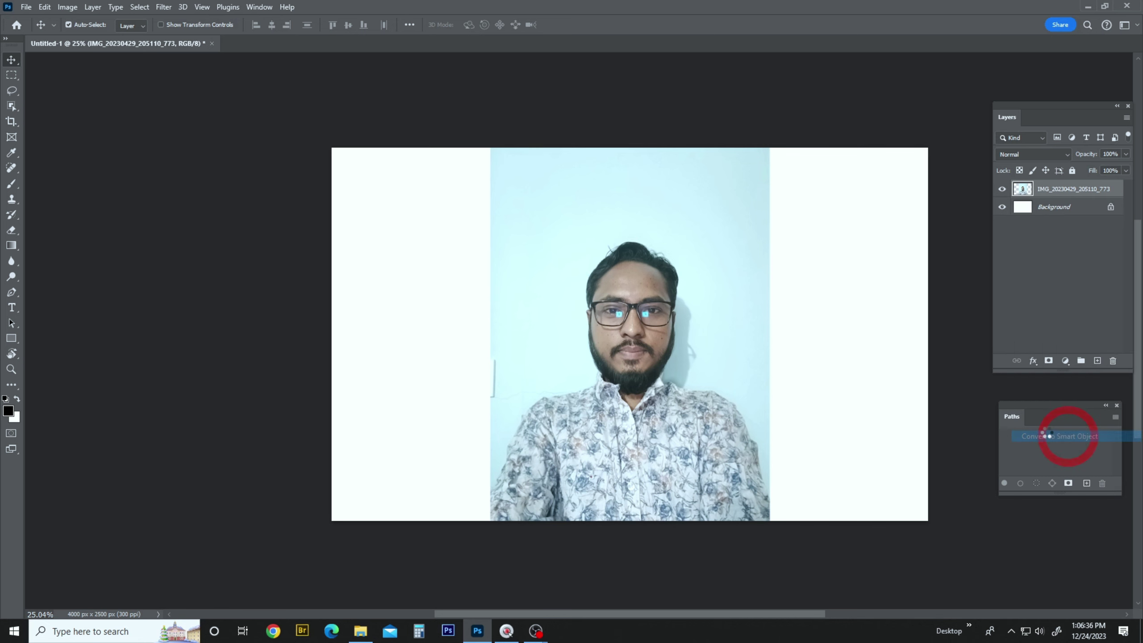
Shrink the portrait Smart Object to a small thumbnail about its centre, then scale it back up to roughly the canvas height
{"action": "scroll", "coordinate": [751, 263], "scroll_direction": "down", "scroll_amount": 1}
{"action": "key", "text": "ctrl+t"}
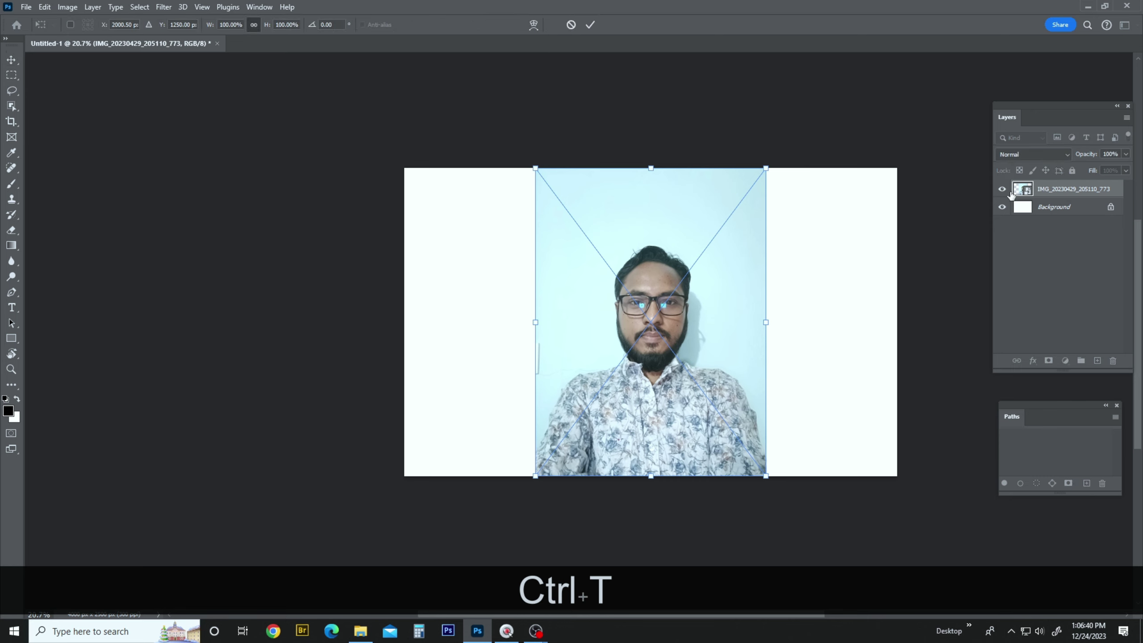
{"action": "left_click_drag", "start_coordinate": [766, 168], "coordinate": [723, 340]}
{"action": "key", "text": "Return"}
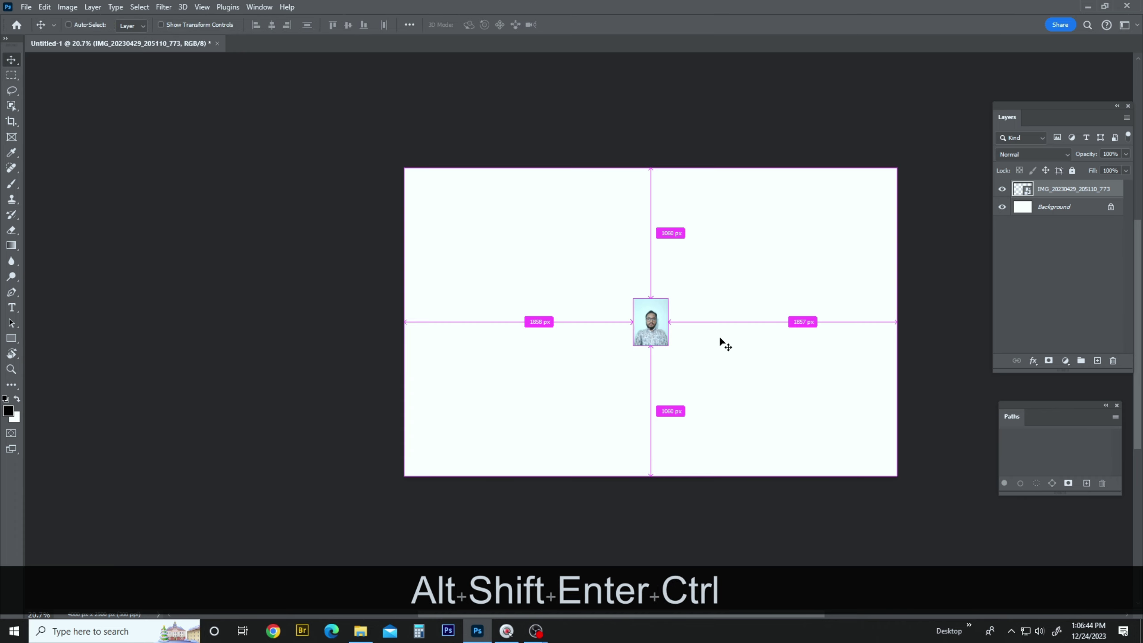
{"action": "key", "text": "ctrl+t"}
{"action": "left_click_drag", "start_coordinate": [667, 298], "coordinate": [774, 145]}
{"action": "key", "text": "Return"}
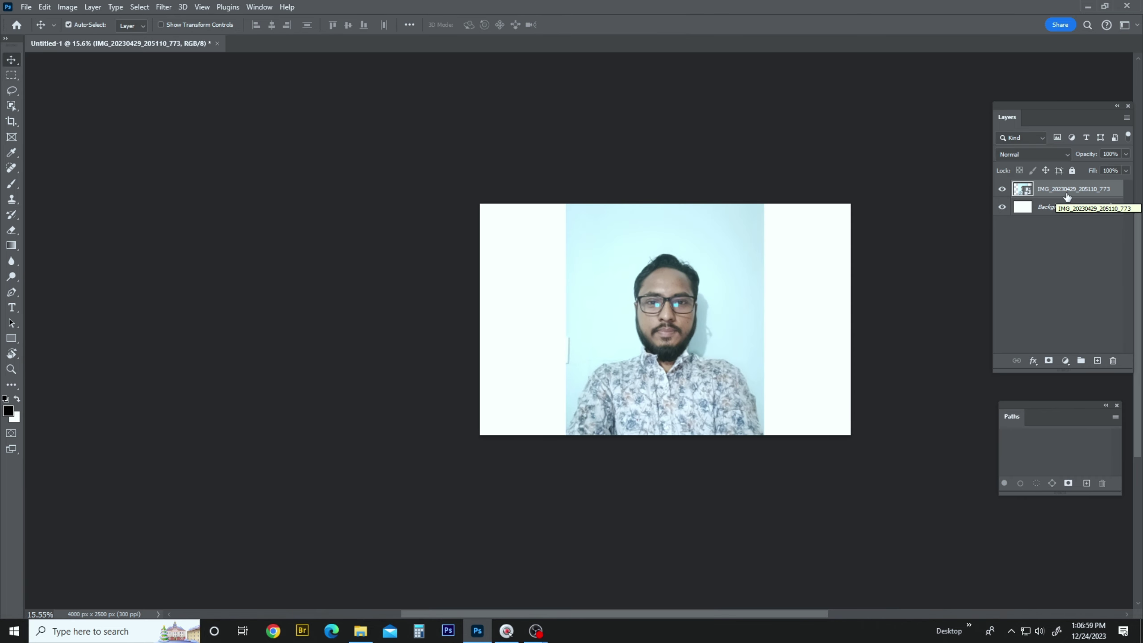
{"action": "right_click", "coordinate": [1079, 201]}
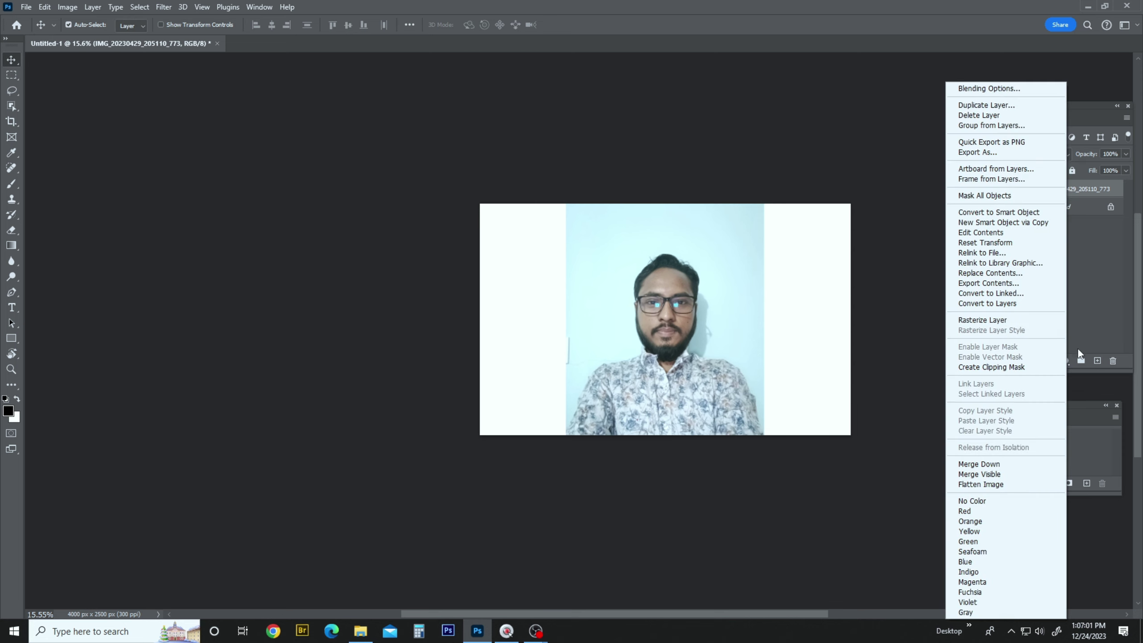
{"action": "left_click", "coordinate": [1093, 270]}
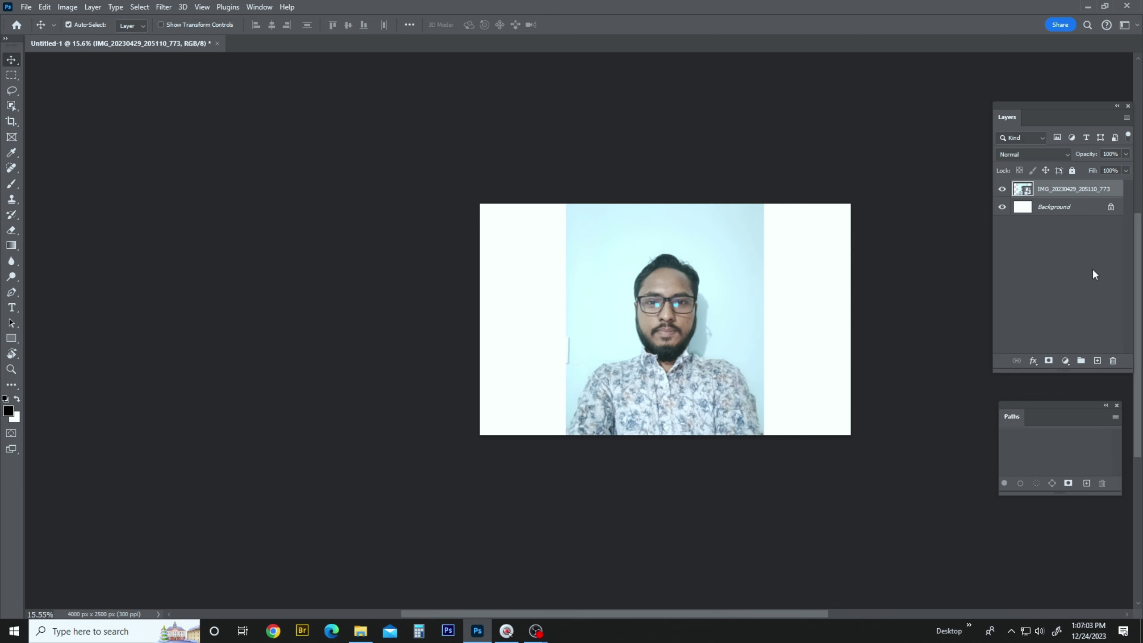
{"action": "right_click", "coordinate": [1069, 187]}
{"action": "left_click", "coordinate": [1097, 301]}
{"action": "right_click", "coordinate": [1078, 293]}
{"action": "left_click", "coordinate": [1082, 181]}
Turn on Always Create Smart Objects when Placing in the General preferences
{"action": "left_click", "coordinate": [45, 6]}
{"action": "left_click", "coordinate": [133, 518]}
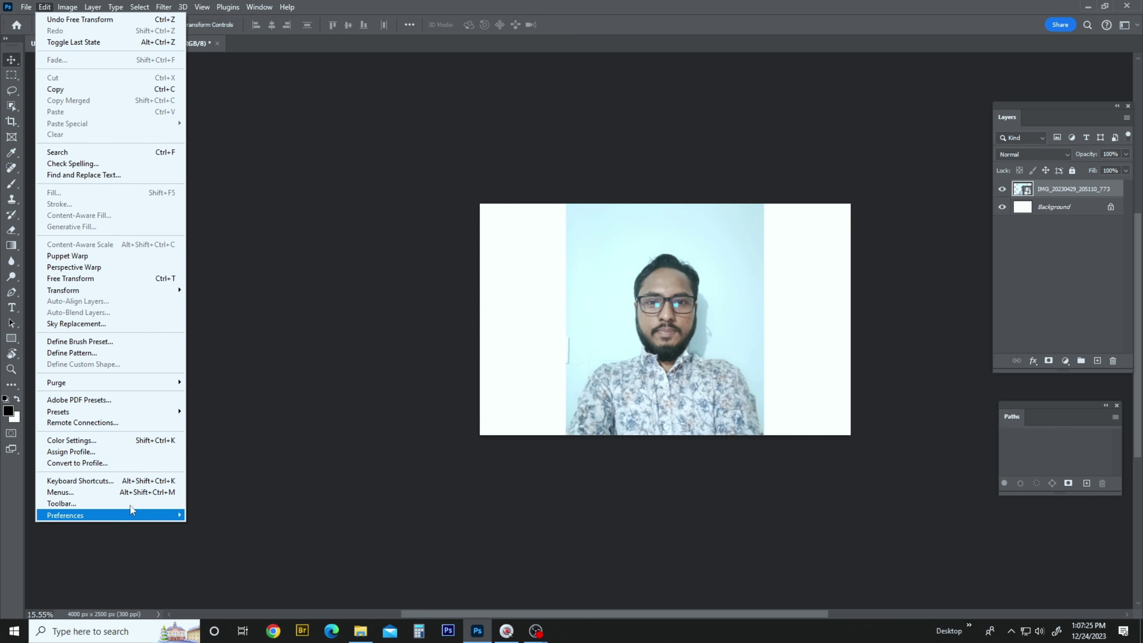
{"action": "mouse_move", "coordinate": [120, 519]}
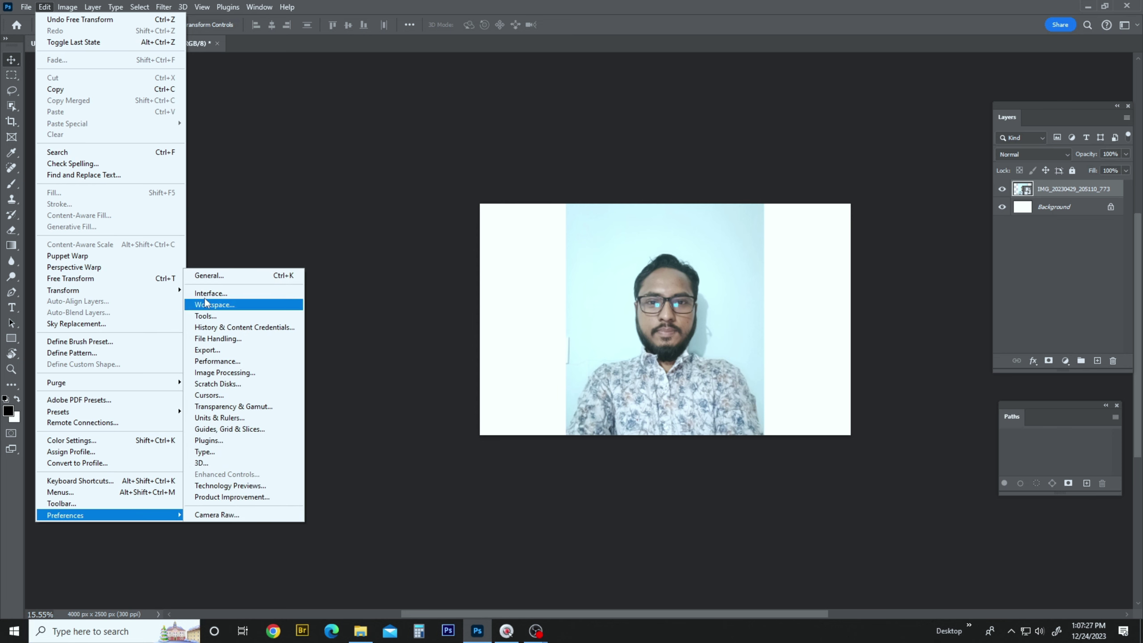
{"action": "left_click", "coordinate": [212, 275]}
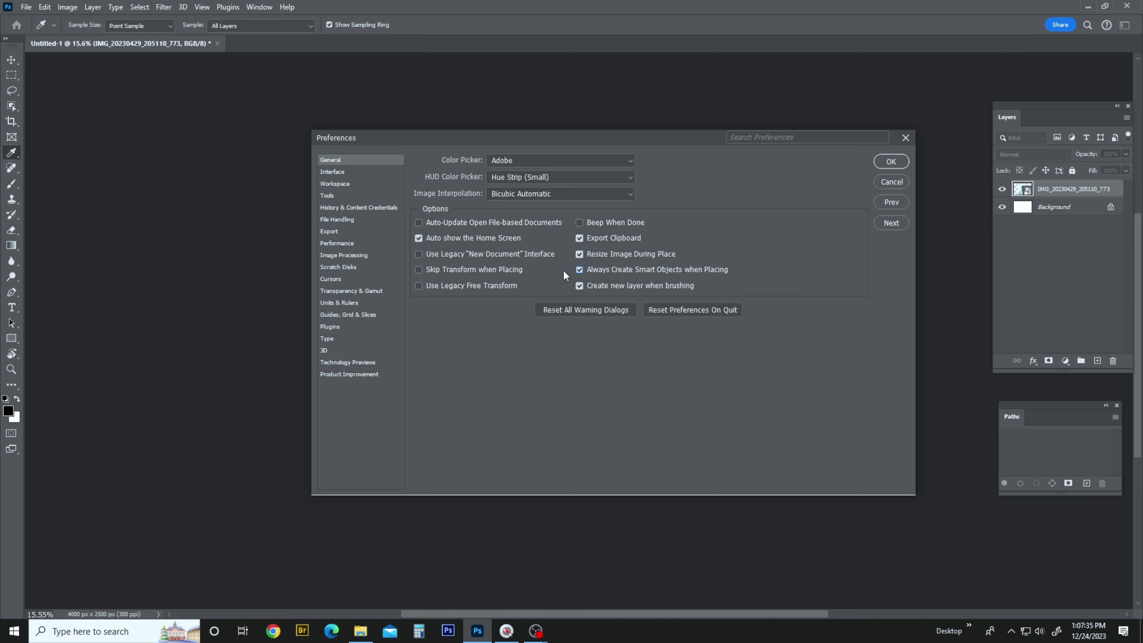
{"action": "left_click", "coordinate": [892, 161]}
{"action": "key", "text": "v"}
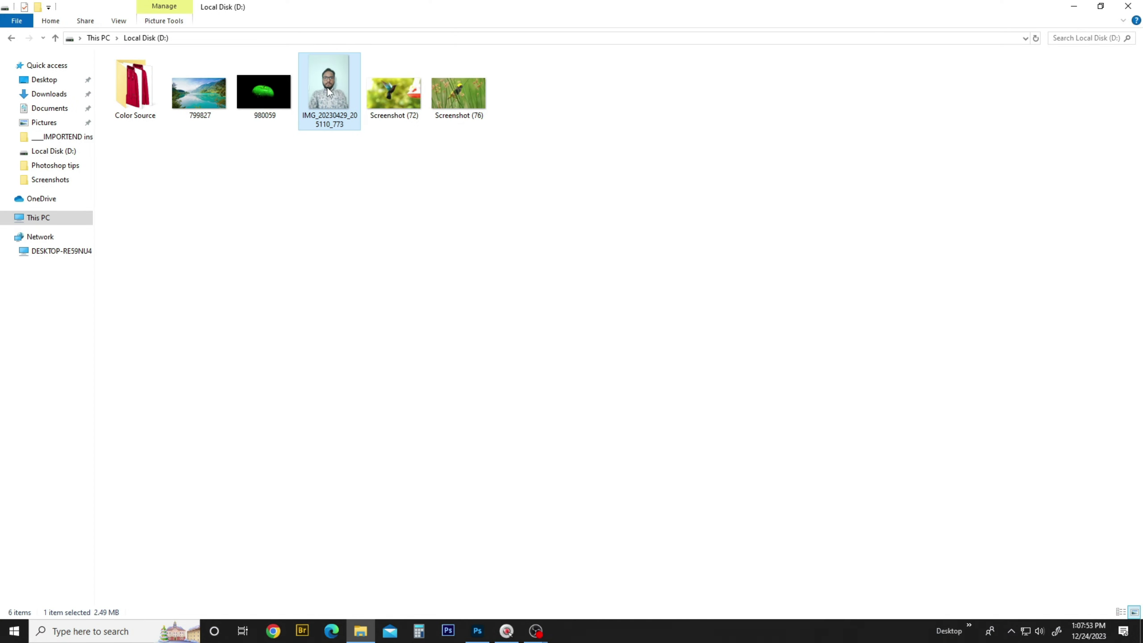
Place IMG_20230429_205110_773 from File Explorer on the blank Photoshop canvas, scaled down about its centre to roughly half the canvas height
{"action": "left_click_drag", "start_coordinate": [329, 90], "coordinate": [502, 394]}
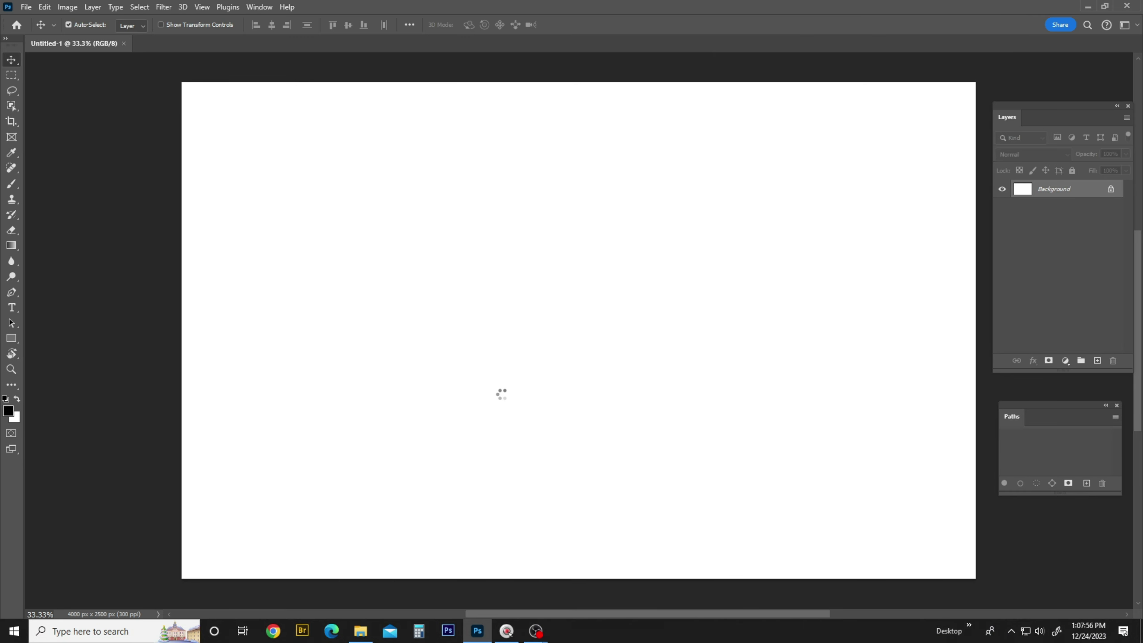
{"action": "scroll", "coordinate": [531, 377], "scroll_direction": "down", "scroll_amount": 3}
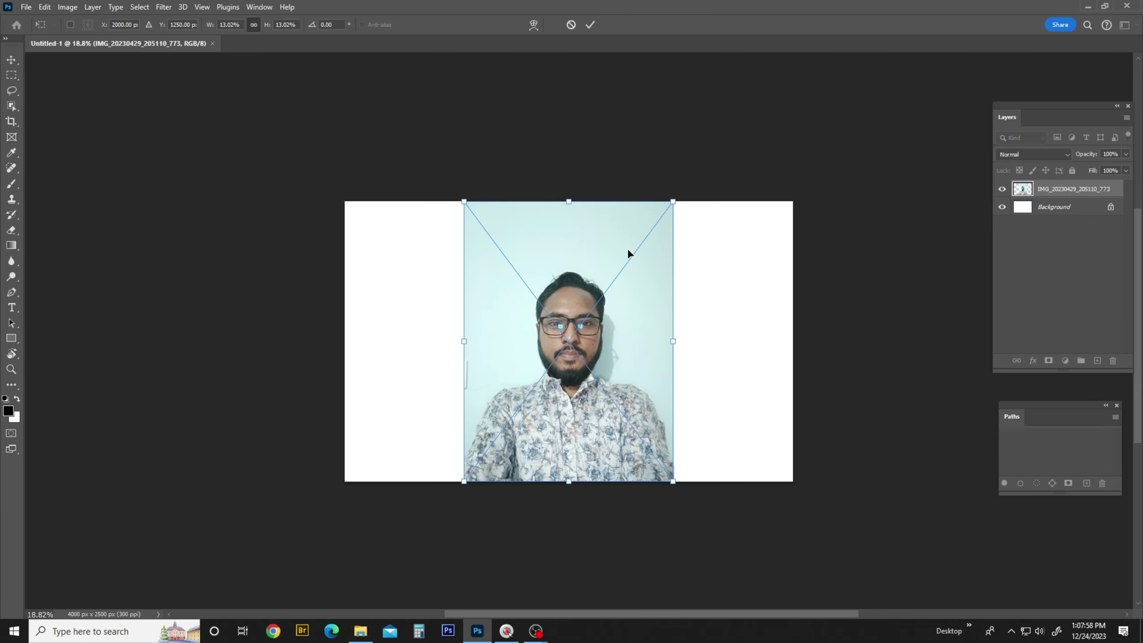
{"action": "left_click_drag", "start_coordinate": [673, 202], "coordinate": [635, 274]}
{"action": "key", "text": "alt+Return"}
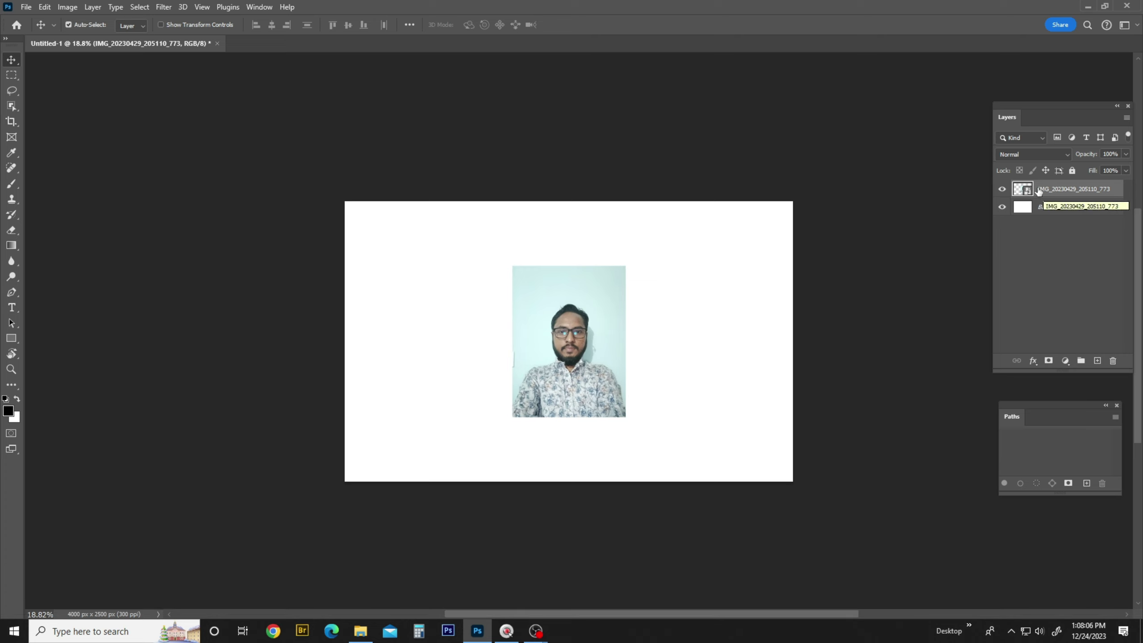
Reposition the portrait in the upper-left area of the canvas, scale it to 3.44%, and move it toward the canvas centre
{"action": "key", "text": "v"}
{"action": "scroll", "coordinate": [637, 359], "scroll_direction": "up", "scroll_amount": 3}
{"action": "left_click_drag", "start_coordinate": [397, 281], "coordinate": [194, 215]}
{"action": "key", "text": "ctrl+t"}
{"action": "left_click_drag", "start_coordinate": [411, 155], "coordinate": [378, 215]}
{"action": "key", "text": "Return"}
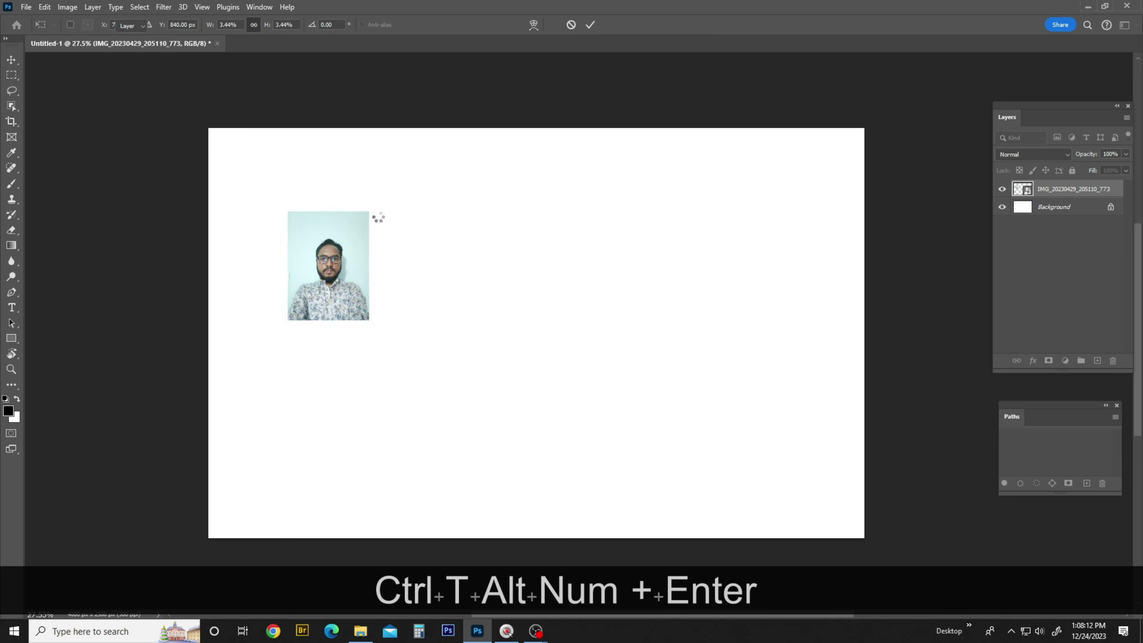
{"action": "key", "text": "v"}
{"action": "left_click_drag", "start_coordinate": [342, 272], "coordinate": [492, 316]}
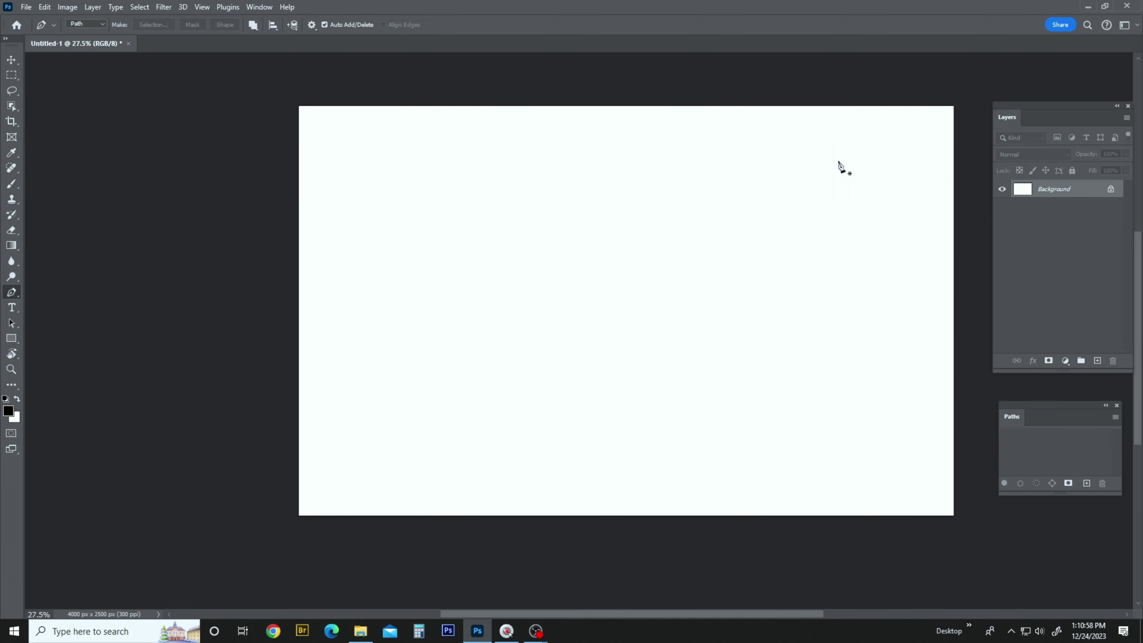
Select Screenshot (72) and Screenshot (76) in File Explorer and place both images in the Photoshop document
{"action": "left_click", "coordinate": [1088, 6]}
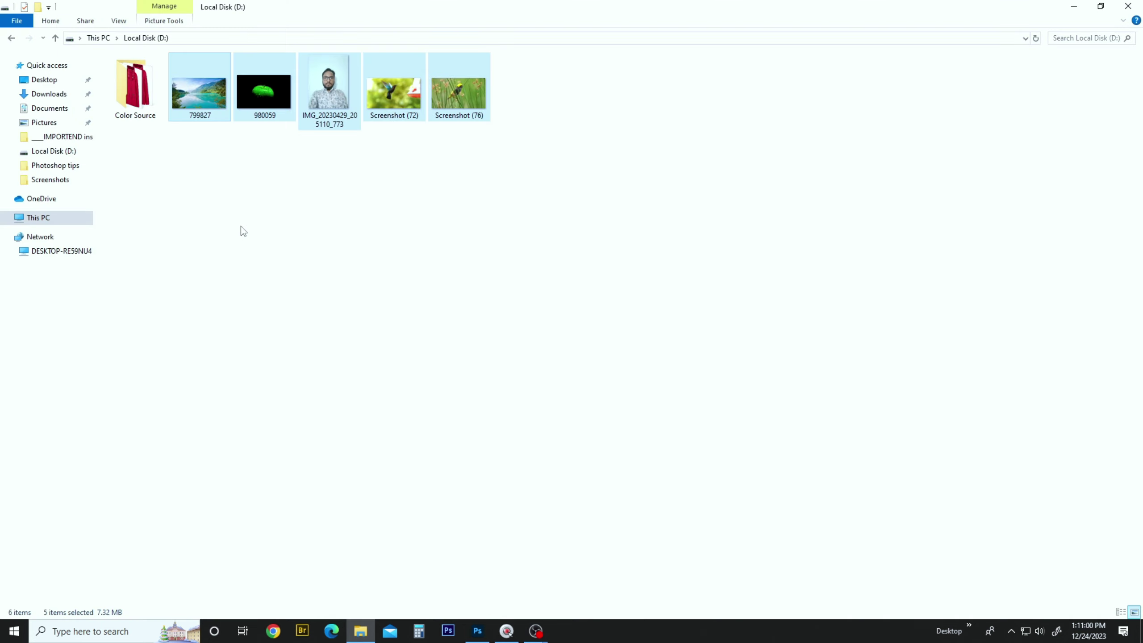
{"action": "left_click_drag", "start_coordinate": [200, 155], "coordinate": [583, 455]}
{"action": "left_click", "coordinate": [324, 178]}
{"action": "left_click", "coordinate": [413, 102]}
{"action": "left_click", "coordinate": [462, 93], "text": "ctrl"}
{"action": "left_click_drag", "start_coordinate": [464, 88], "coordinate": [526, 346]}
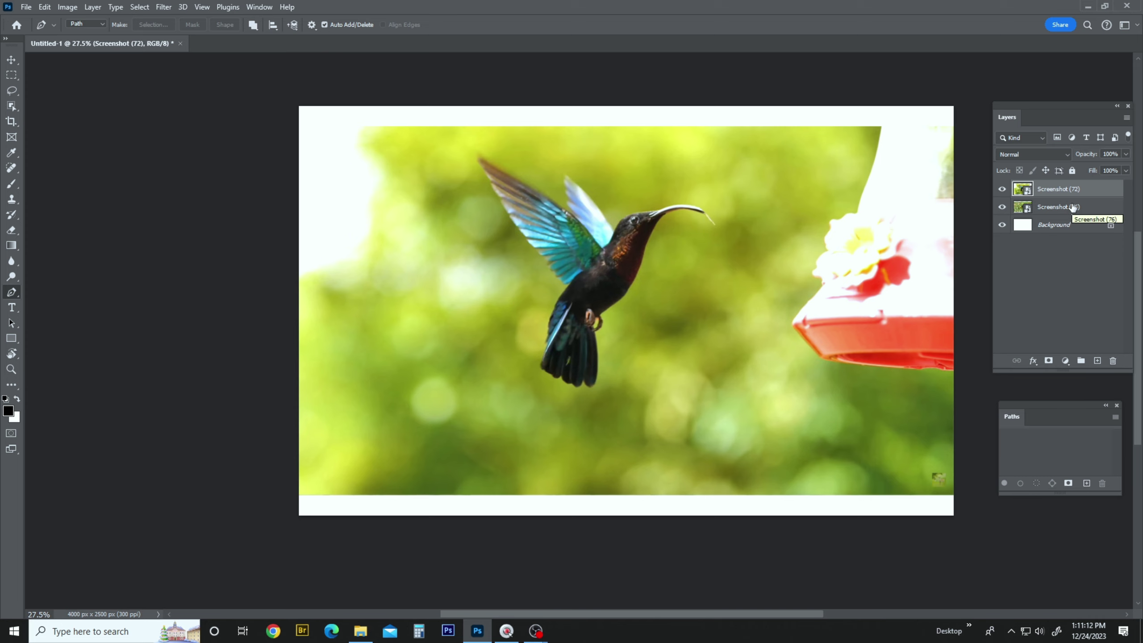
Scale the Screenshot (72) hummingbird image to 26.50% and move it toward the upper left of the canvas
{"action": "key", "text": "ctrl"}
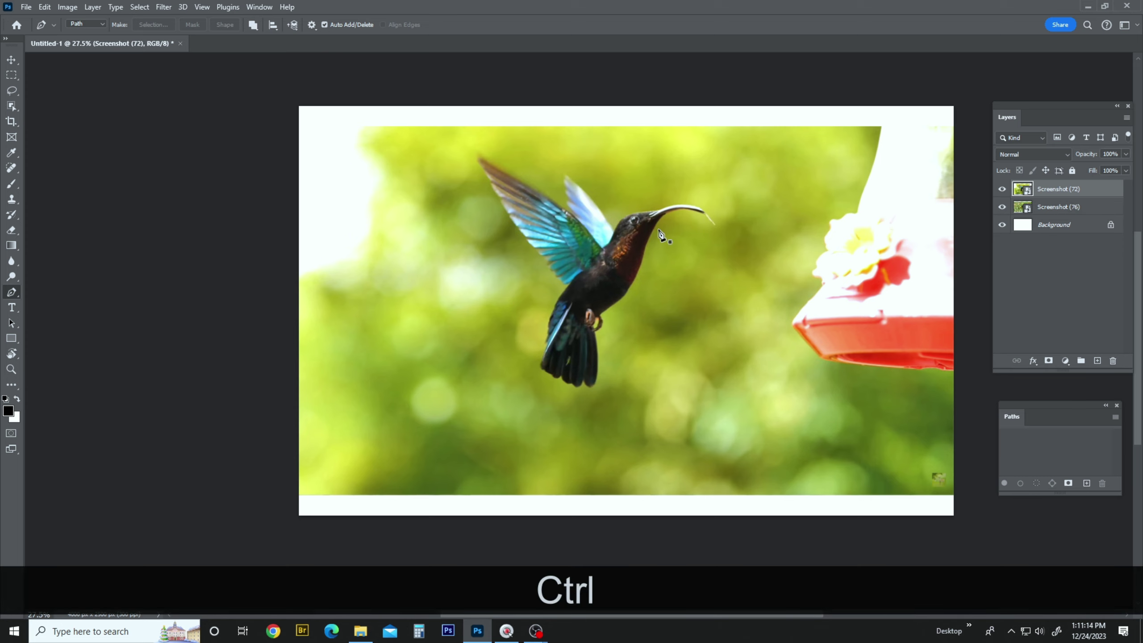
{"action": "scroll", "coordinate": [661, 234], "scroll_direction": "down", "scroll_amount": 2}
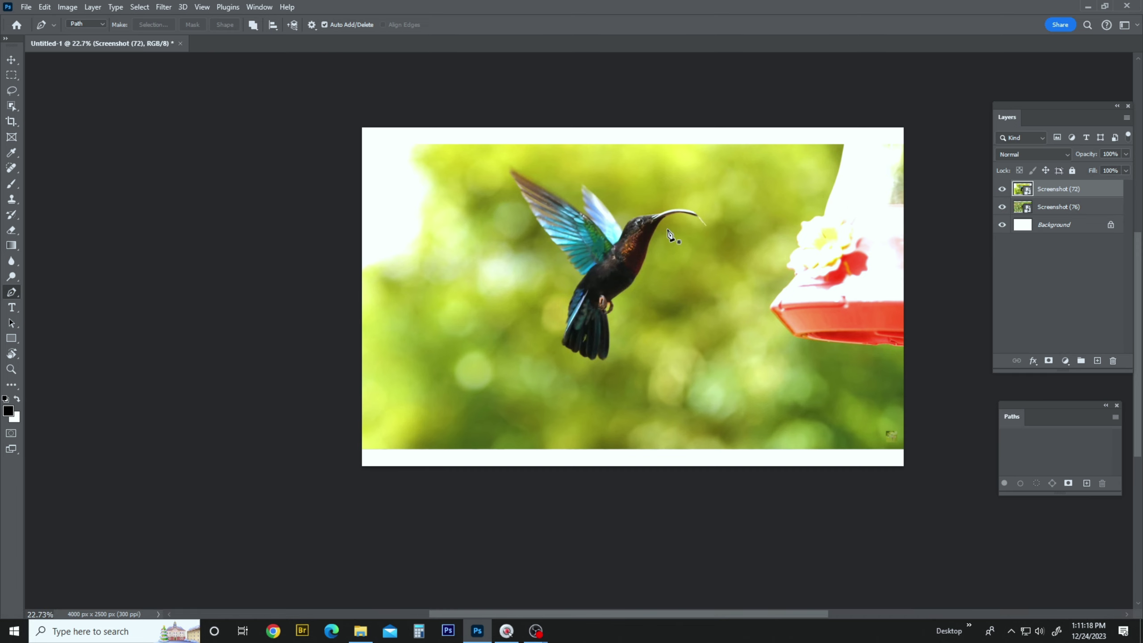
{"action": "key", "text": "ctrl+t"}
{"action": "left_click_drag", "start_coordinate": [903, 145], "coordinate": [786, 229]}
{"action": "left_click_drag", "start_coordinate": [702, 263], "coordinate": [638, 229]}
{"action": "key", "text": "Return"}
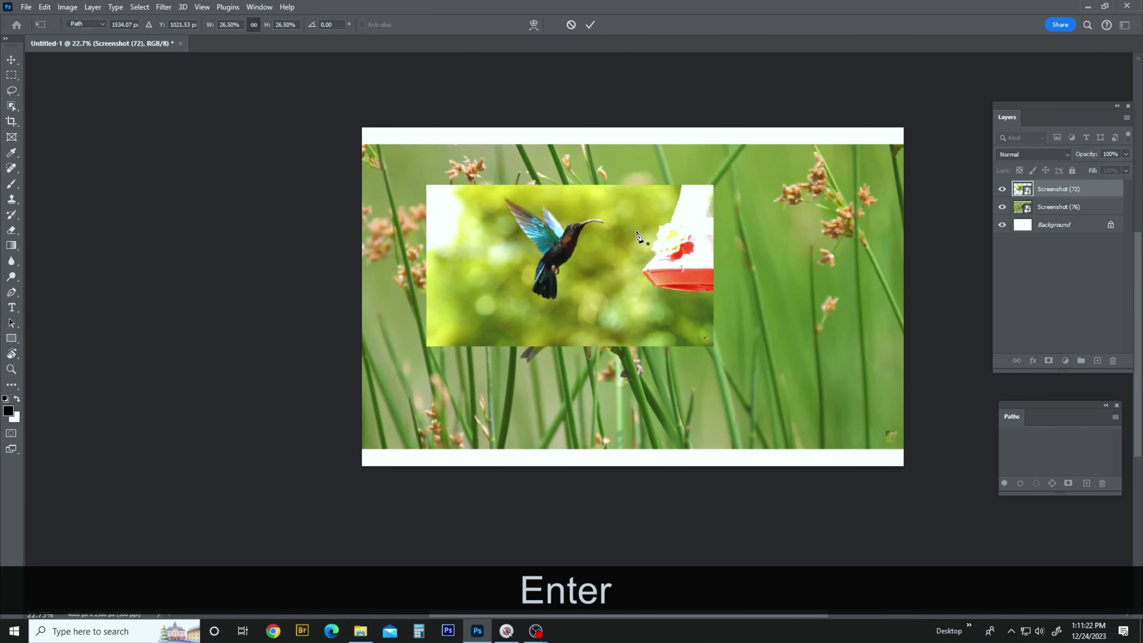
Scale the Screenshot (76) layer down to about half the canvas width and move it to the canvas's lower-right corner
{"action": "left_click", "coordinate": [1058, 206]}
{"action": "key", "text": "ctrl+t"}
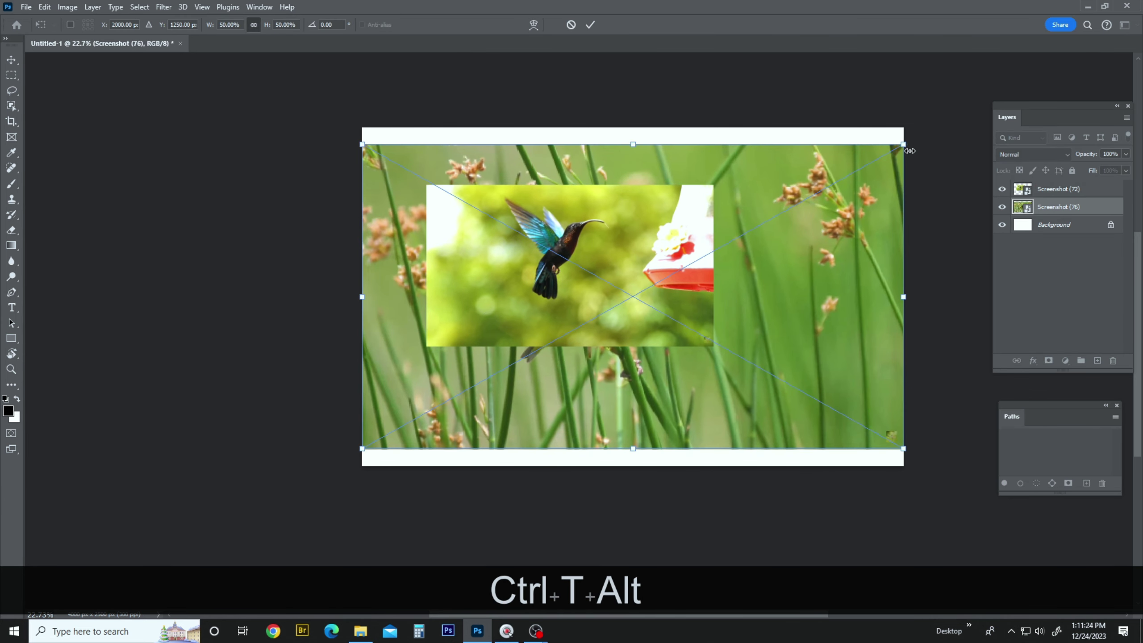
{"action": "left_click_drag", "start_coordinate": [864, 179], "coordinate": [789, 221]}
{"action": "left_click_drag", "start_coordinate": [765, 270], "coordinate": [847, 351]}
{"action": "key", "text": "Return"}
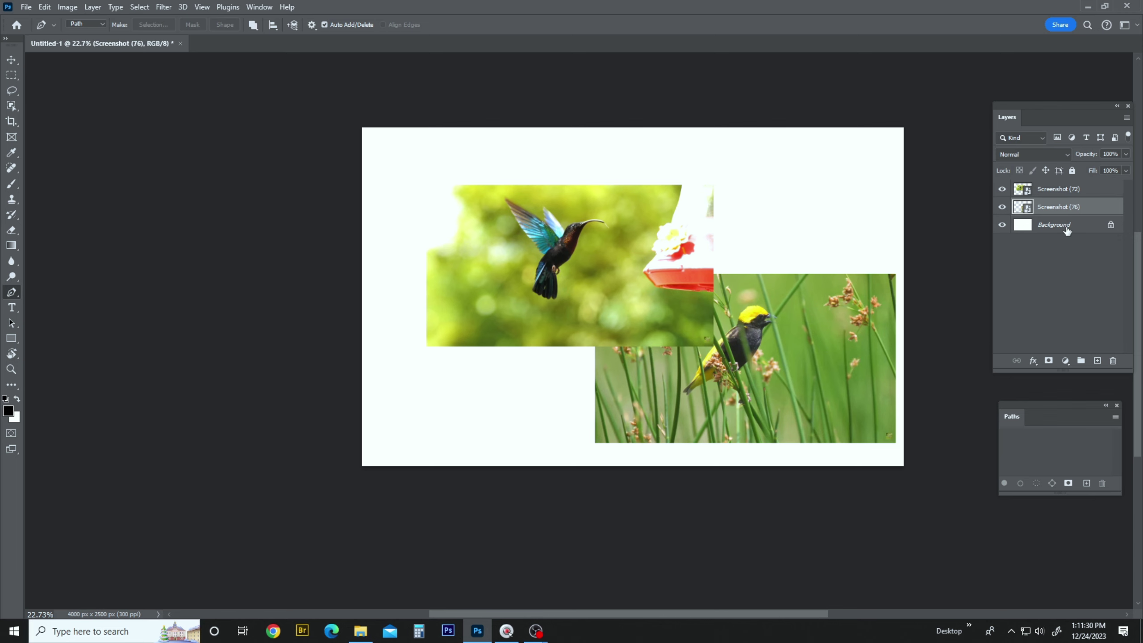
Delete the Screenshot (72) and Screenshot (76) layers, leaving only the Background
{"action": "left_click", "coordinate": [1068, 197]}
{"action": "key", "text": "ctrl+t"}
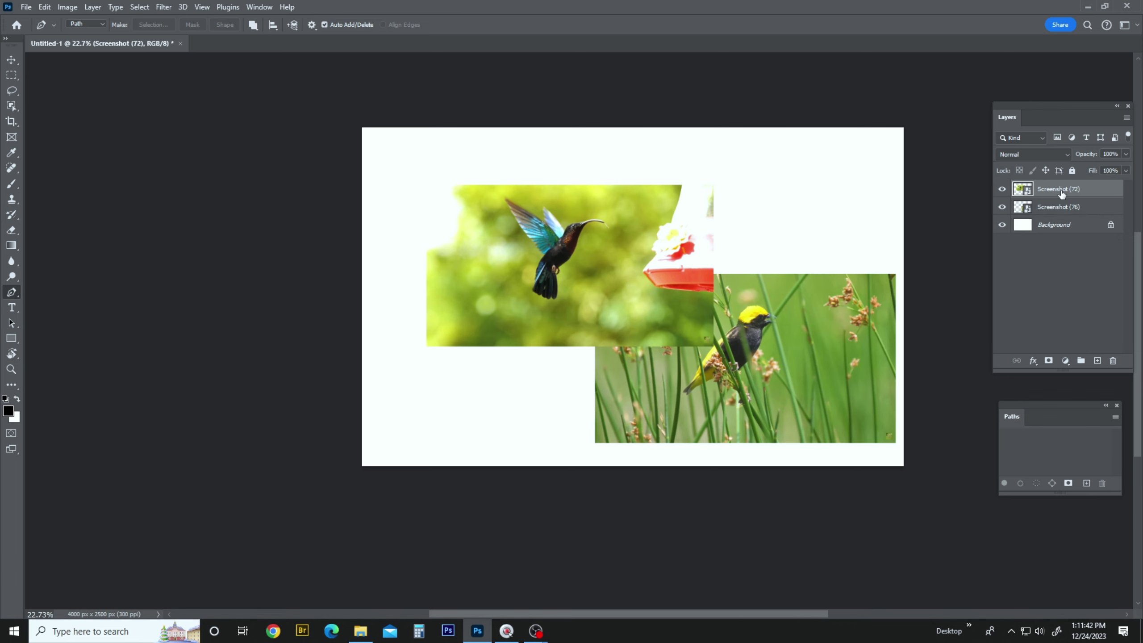
{"action": "key", "text": "Delete"}
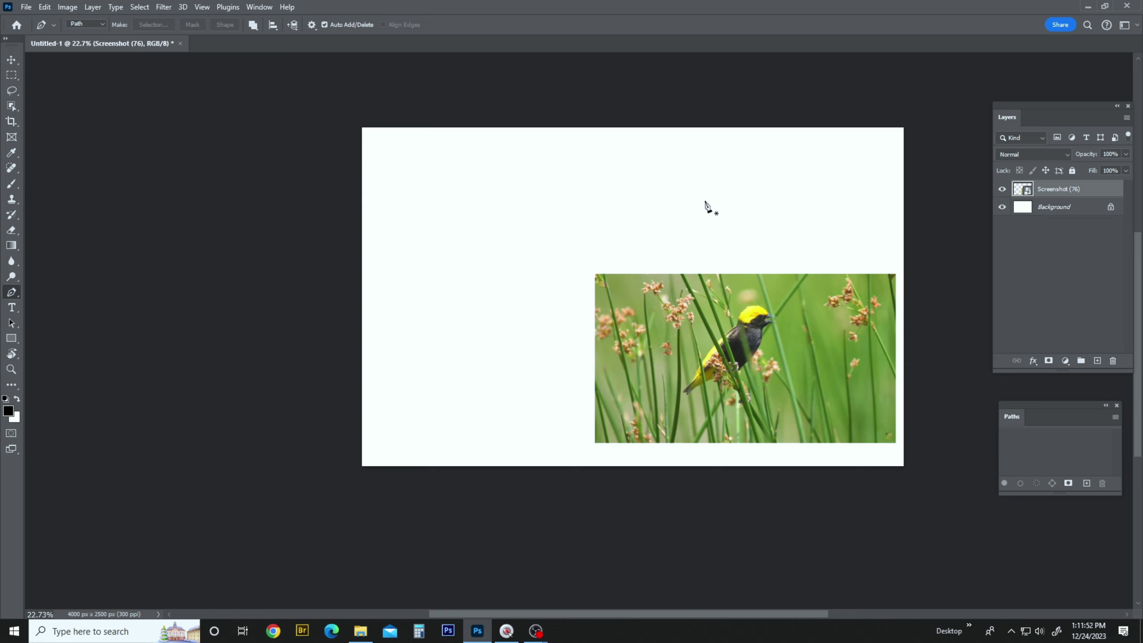
{"action": "key", "text": "Delete"}
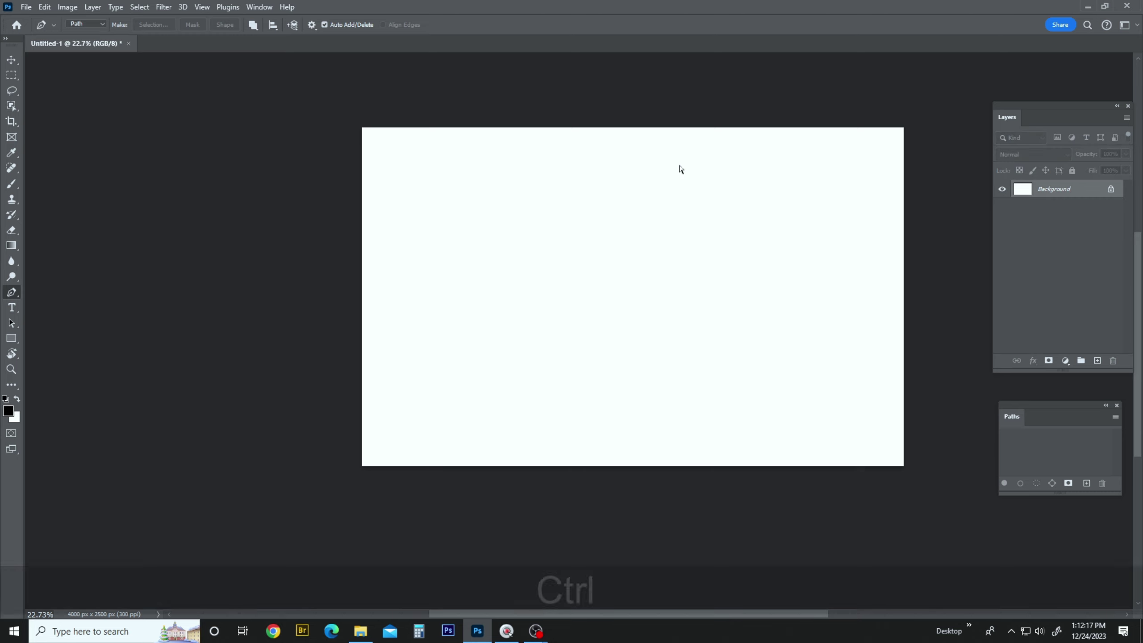
Turn off Skip Transform when Placing in the General preferences
{"action": "key", "text": "ctrl+k"}
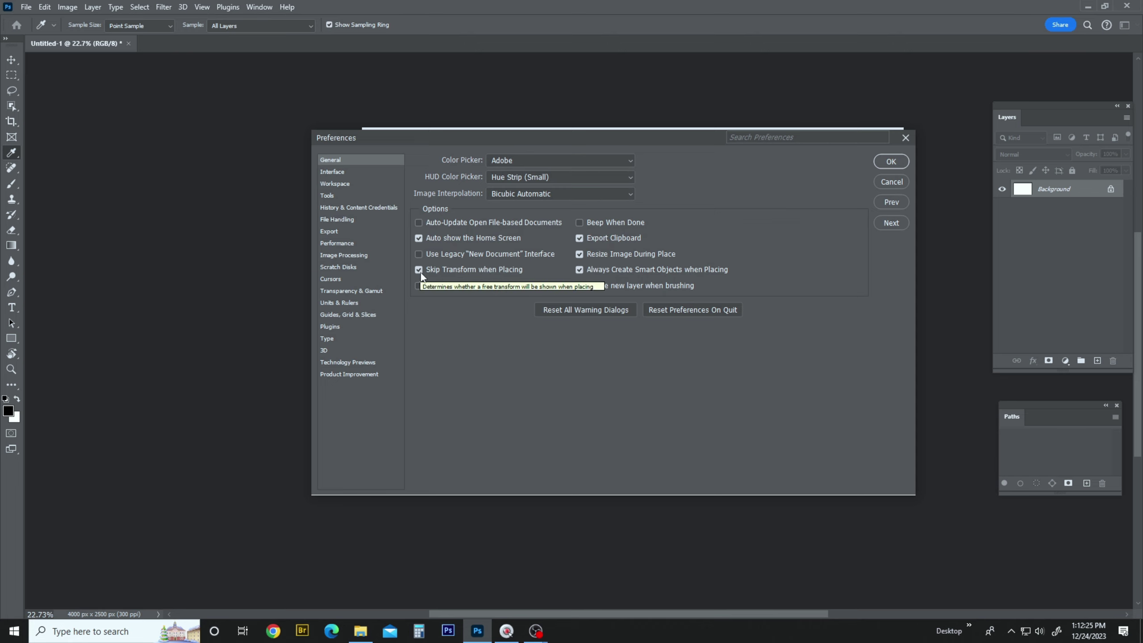
{"action": "left_click", "coordinate": [891, 161]}
Place both screenshots from File Explorer in the Photoshop document, scaling Screenshot (76) to 8.37% near the canvas's upper-left corner
{"action": "left_click", "coordinate": [1085, 8]}
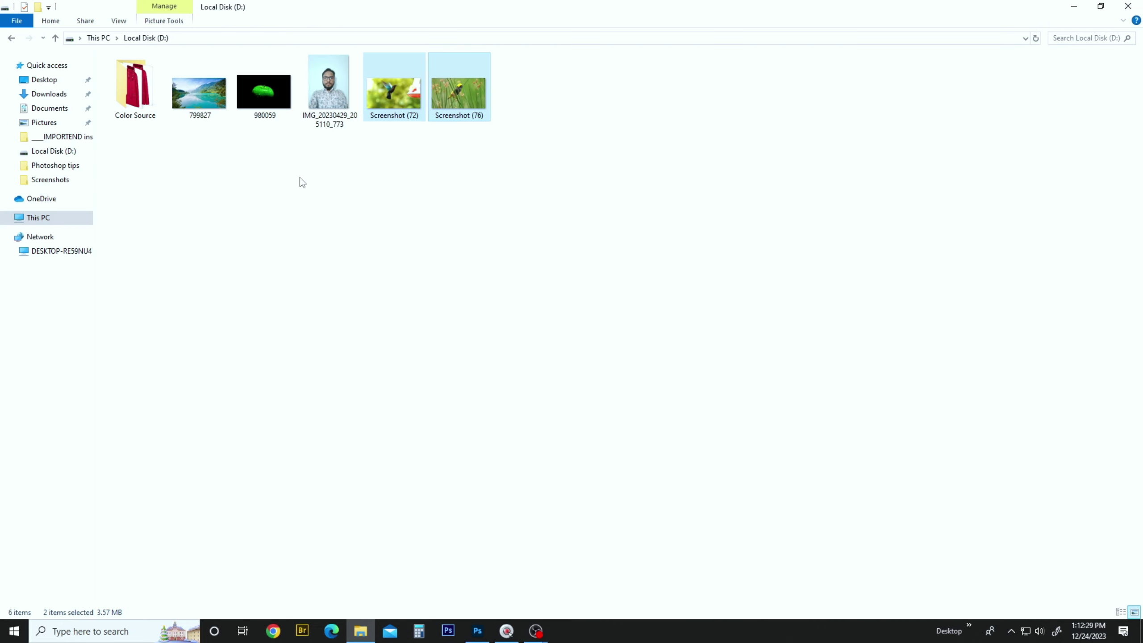
{"action": "left_click_drag", "start_coordinate": [458, 89], "coordinate": [622, 246]}
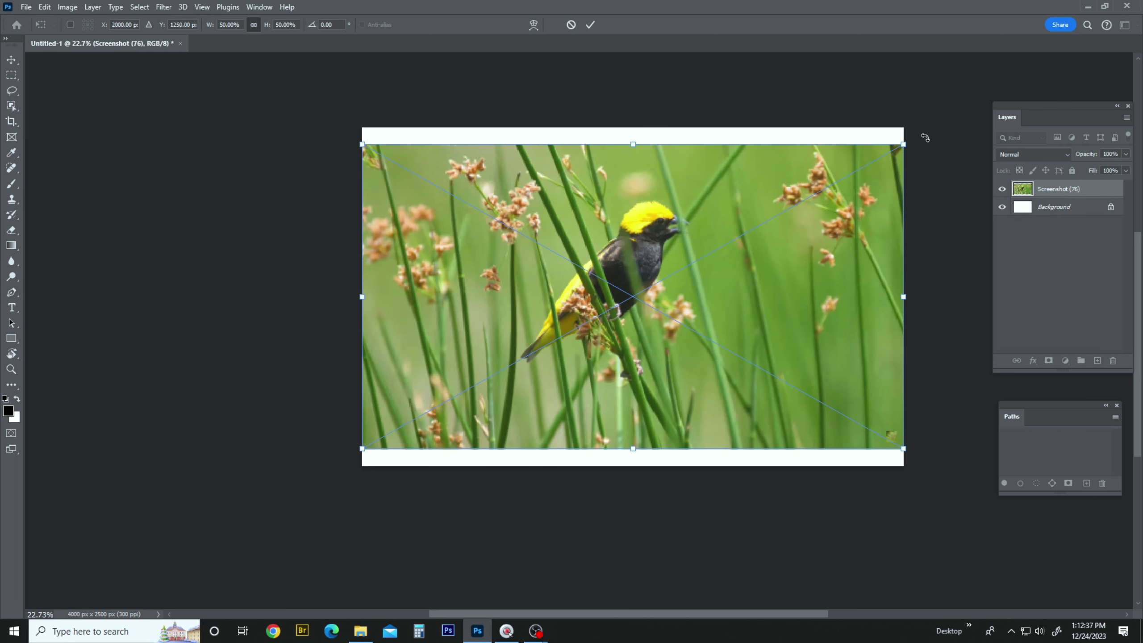
{"action": "left_click_drag", "start_coordinate": [903, 145], "coordinate": [466, 189]}
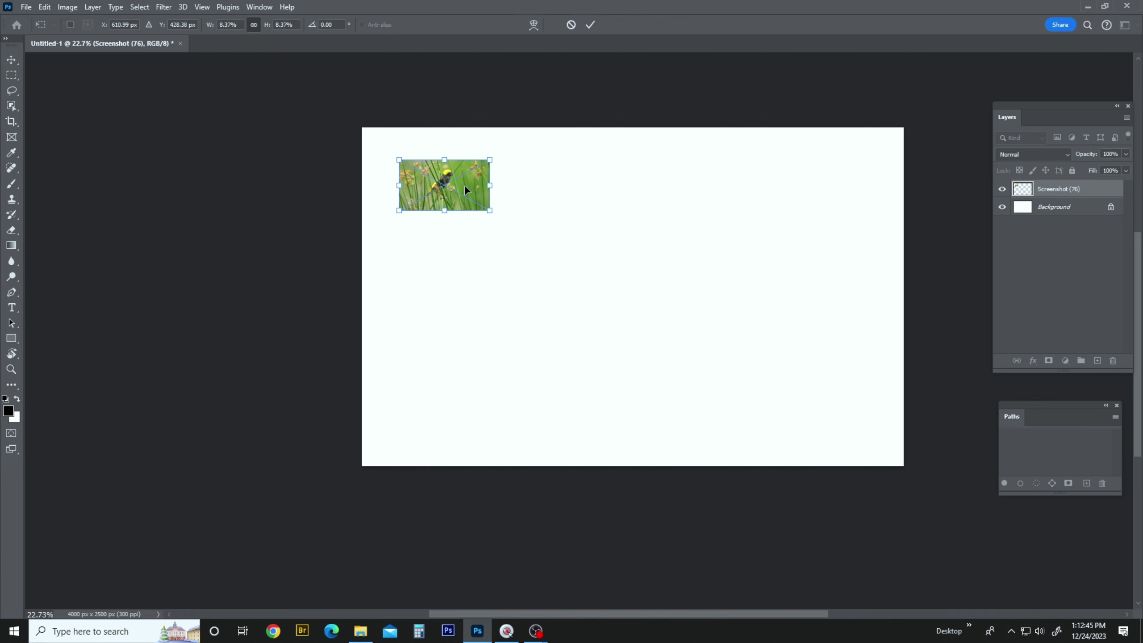
{"action": "key", "text": "Return"}
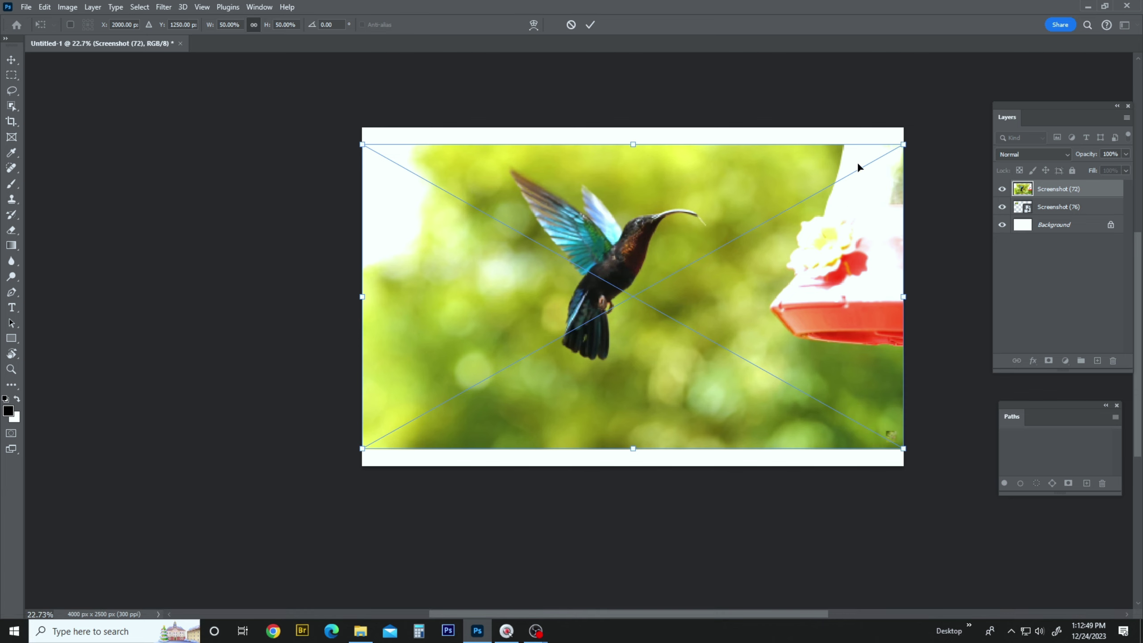
Scale the Screenshot (72) image to 14.96% about its centre and move it beside the small Screenshot (76) image
{"action": "key", "text": "alt"}
{"action": "left_click_drag", "start_coordinate": [904, 145], "coordinate": [722, 268]}
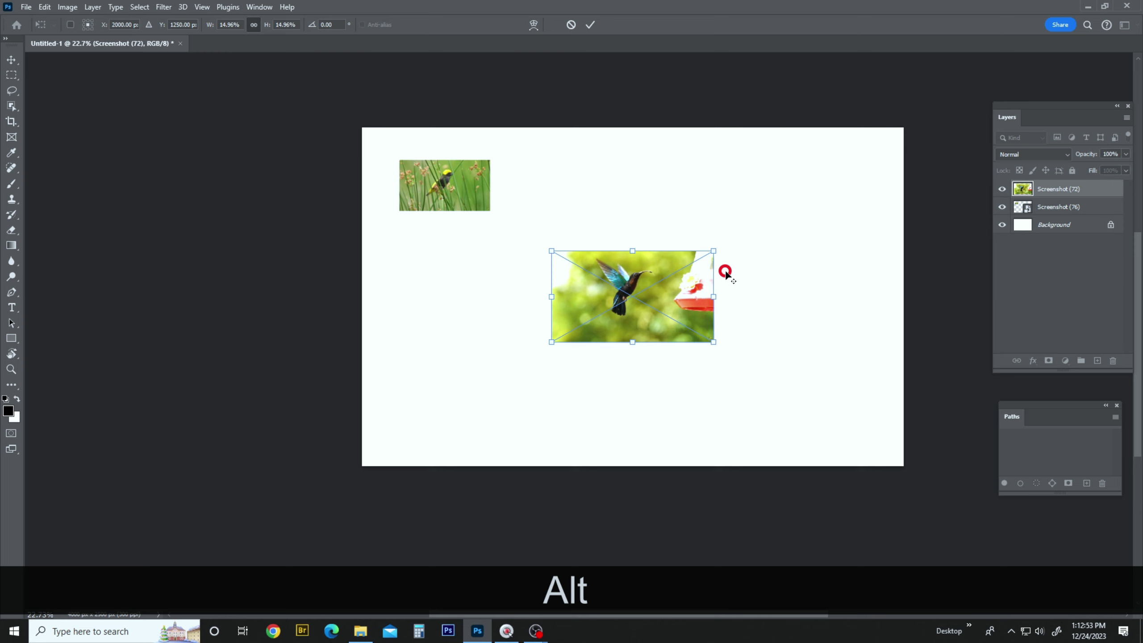
{"action": "left_click_drag", "start_coordinate": [668, 293], "coordinate": [637, 197]}
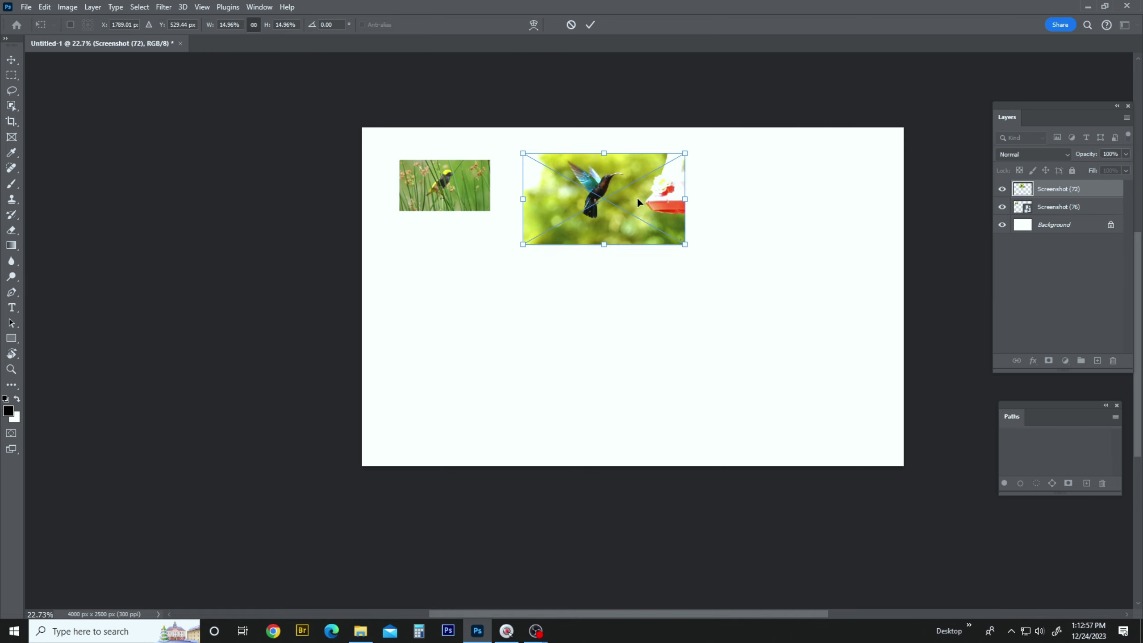